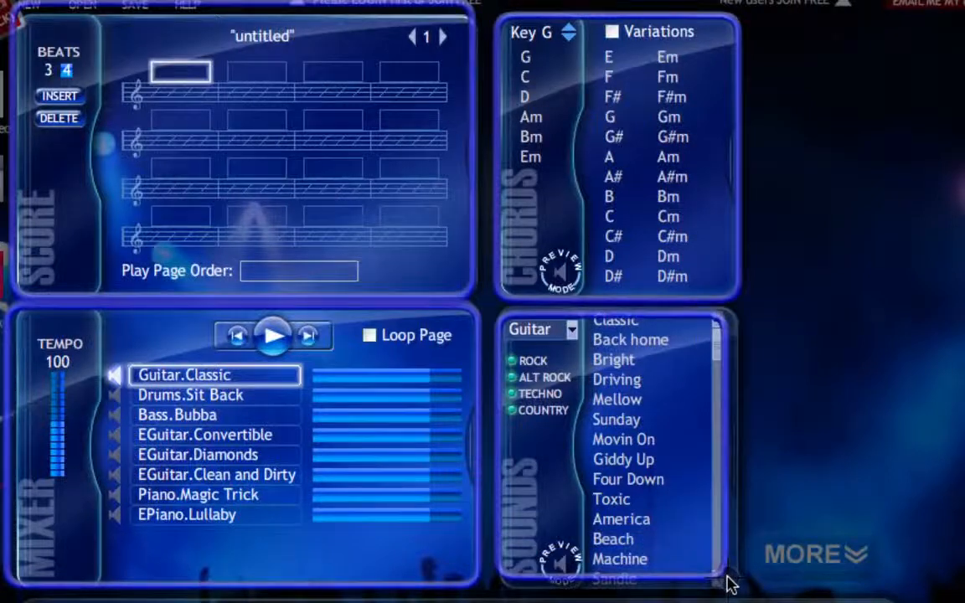
# Fill the first four measures of page 1 with the chords G, C, Am and D, and replace the third chord with D.
pyautogui.moveTo(565, 461)
pyautogui.mouseDown()
pyautogui.moveTo(456, 334)
pyautogui.moveTo(448, 411)
pyautogui.moveTo(566, 463)
pyautogui.mouseUp()
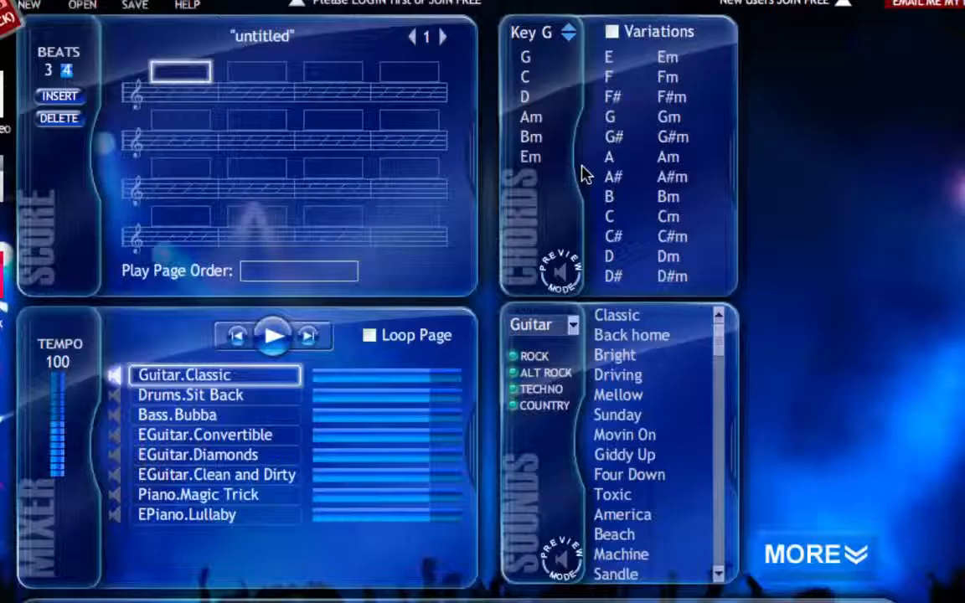
pyautogui.click(532, 57)
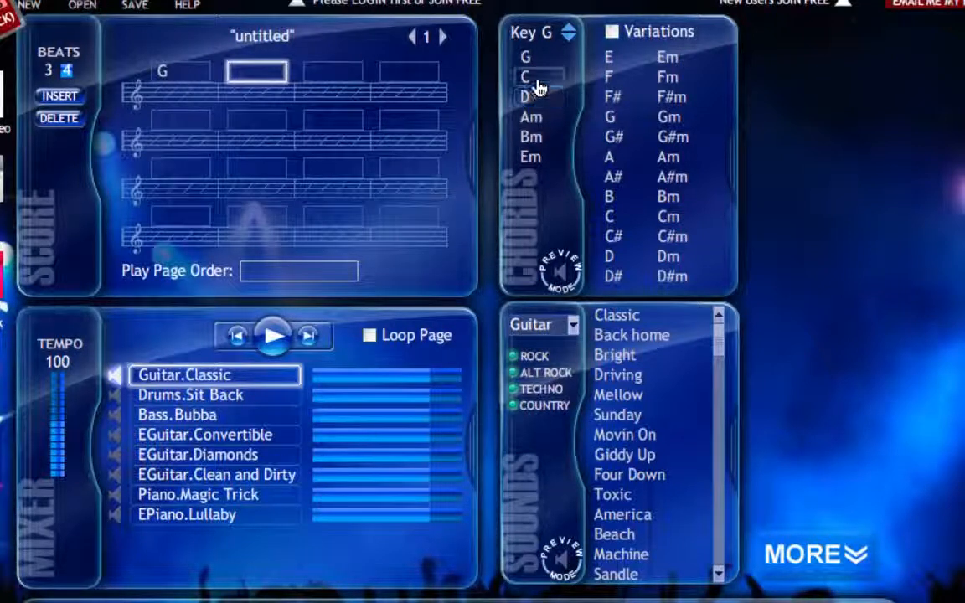
pyautogui.click(538, 82)
pyautogui.click(536, 114)
pyautogui.click(538, 99)
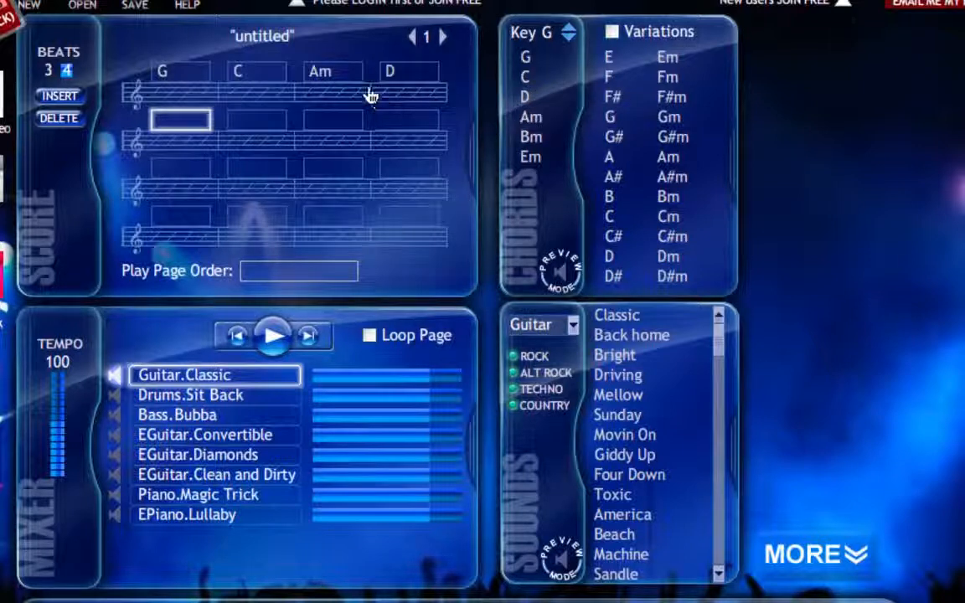
pyautogui.click(327, 82)
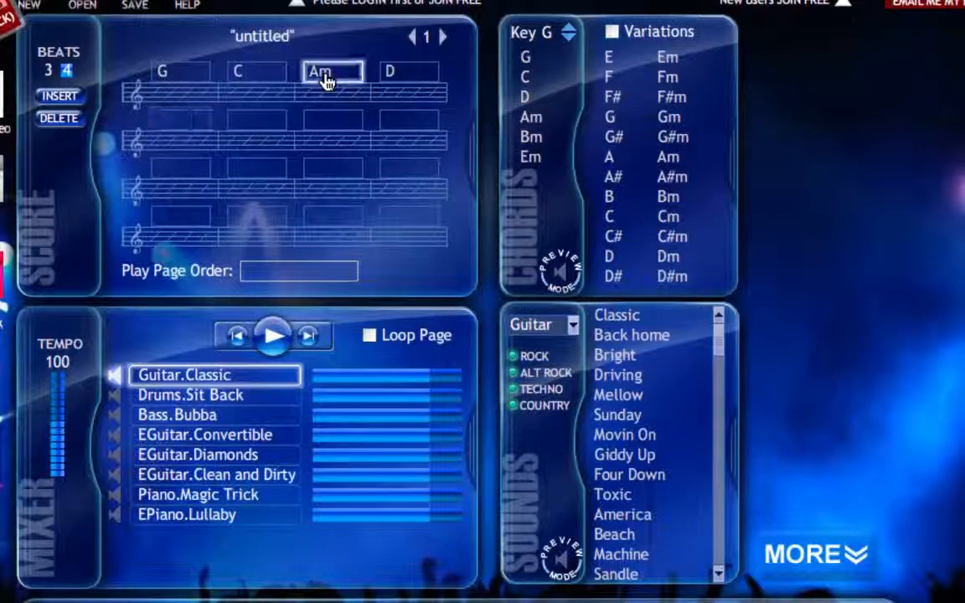
pyautogui.click(536, 99)
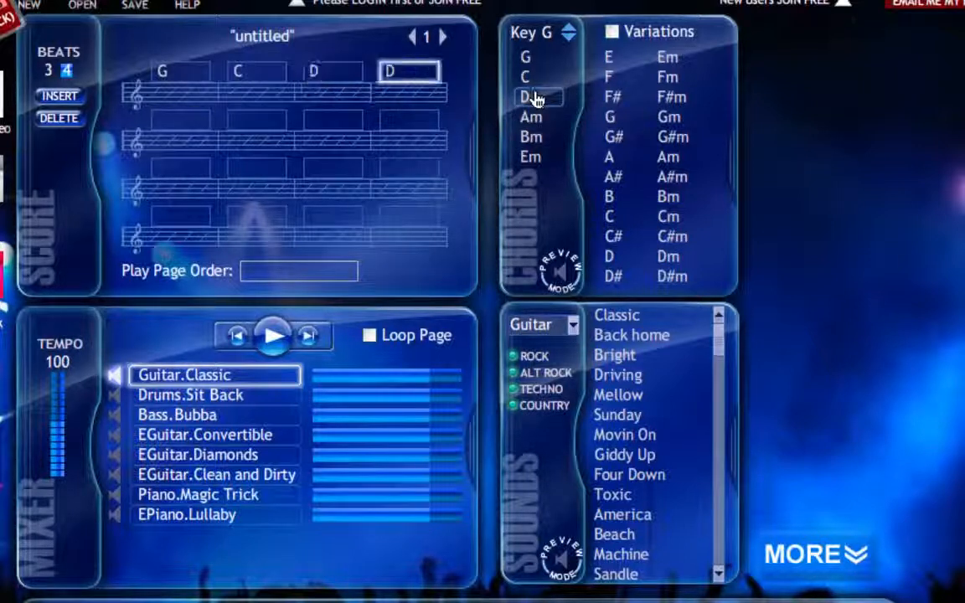
# Insert an empty measure at the third position of the score and delete it again.
pyautogui.click(328, 72)
pyautogui.click(52, 97)
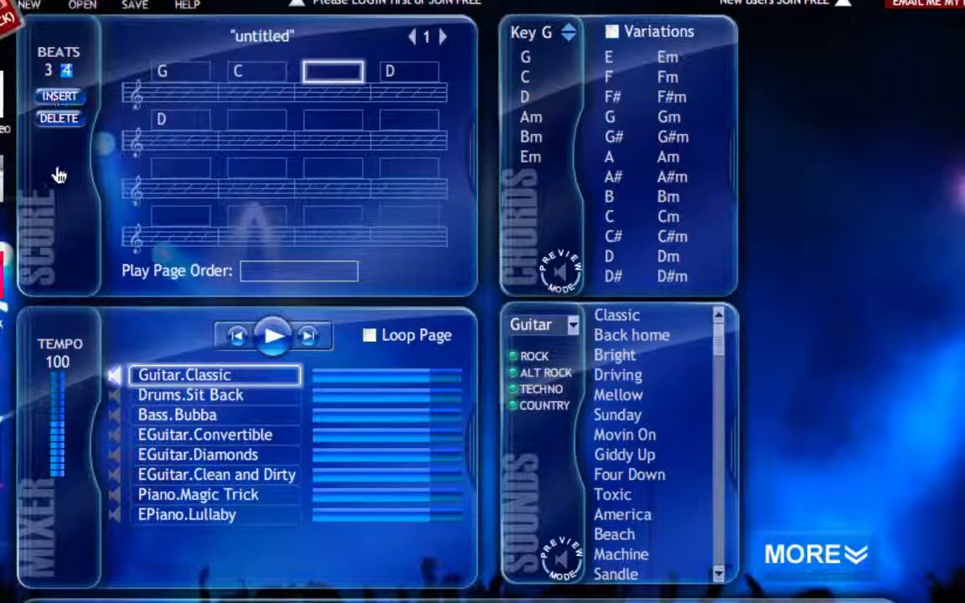
pyautogui.click(59, 120)
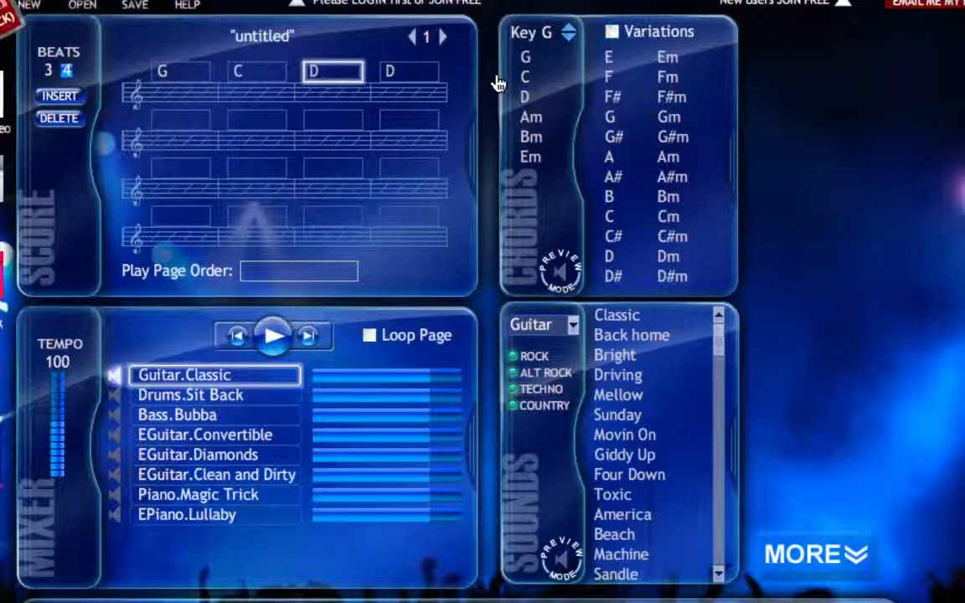
# Transpose the song down to F and back up to G, and show and hide the chord variations.
pyautogui.click(568, 38)
pyautogui.click(566, 39)
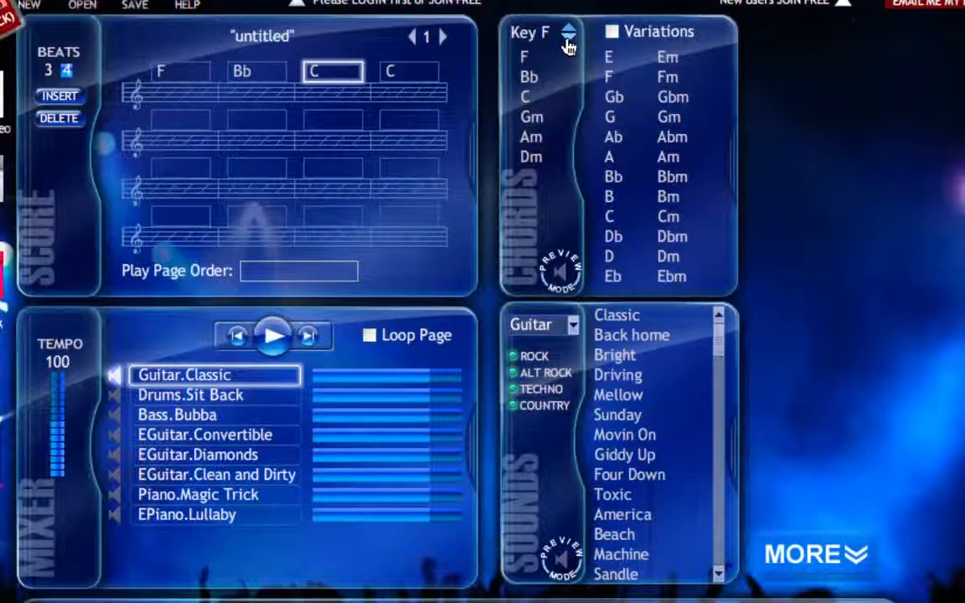
pyautogui.click(567, 32)
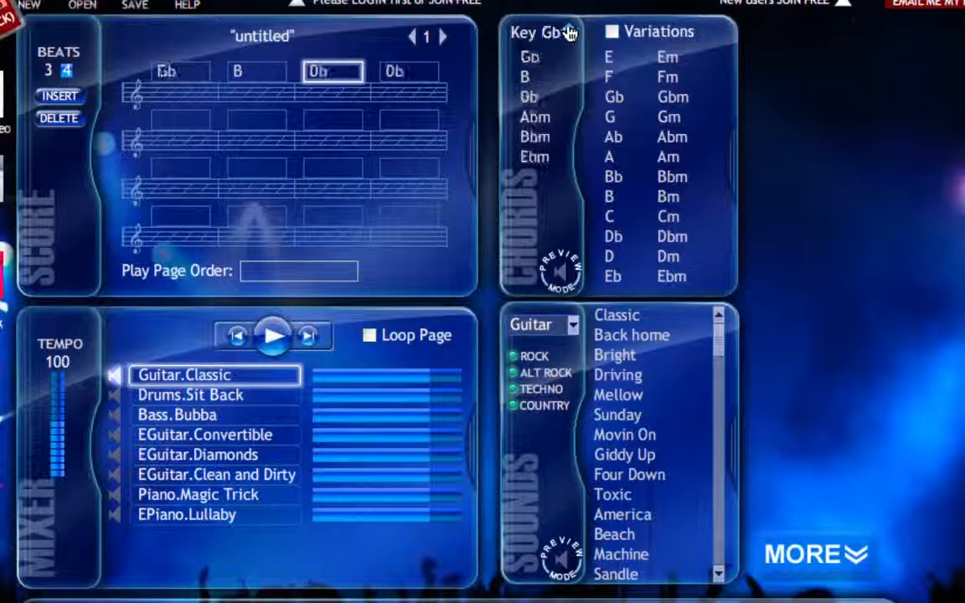
pyautogui.click(569, 32)
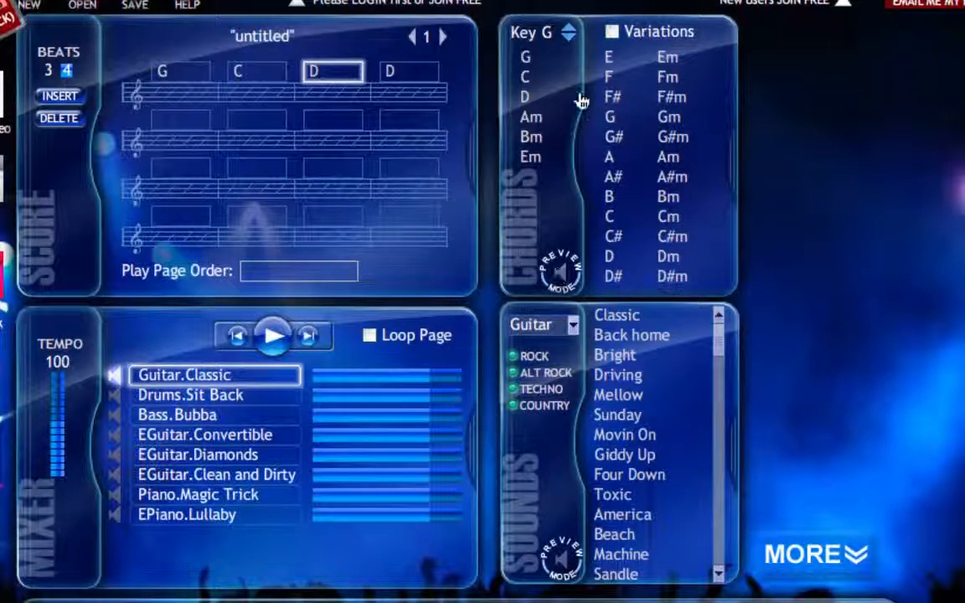
pyautogui.click(611, 32)
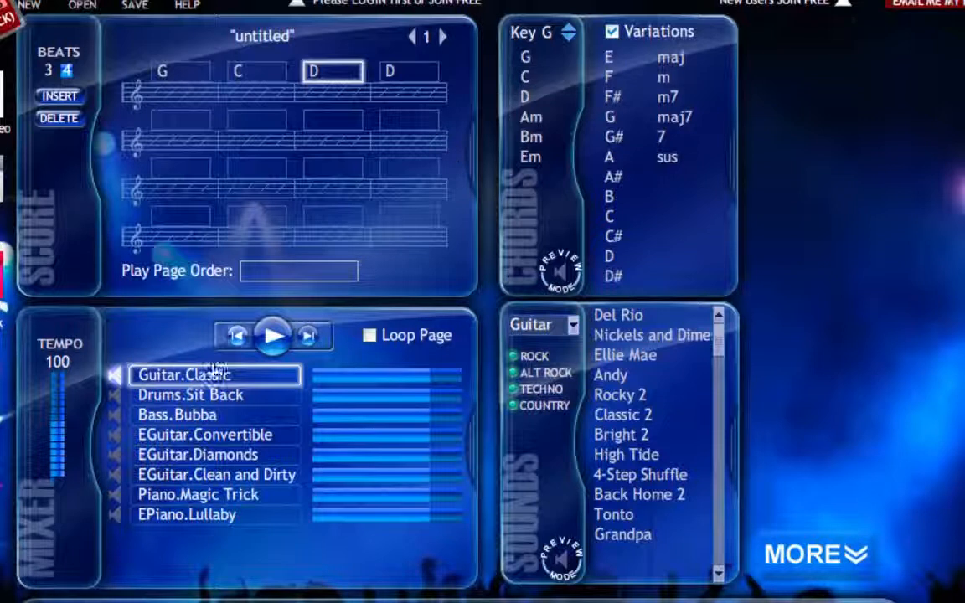
pyautogui.click(611, 34)
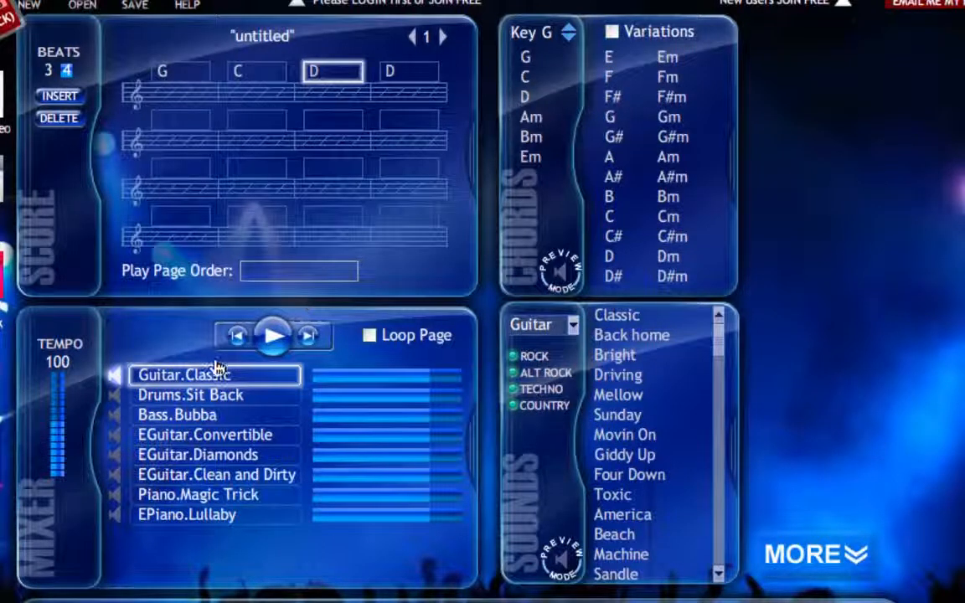
# Play the score briefly with only the guitar track on, and list the available instrument types, keeping Guitar selected.
pyautogui.click(273, 336)
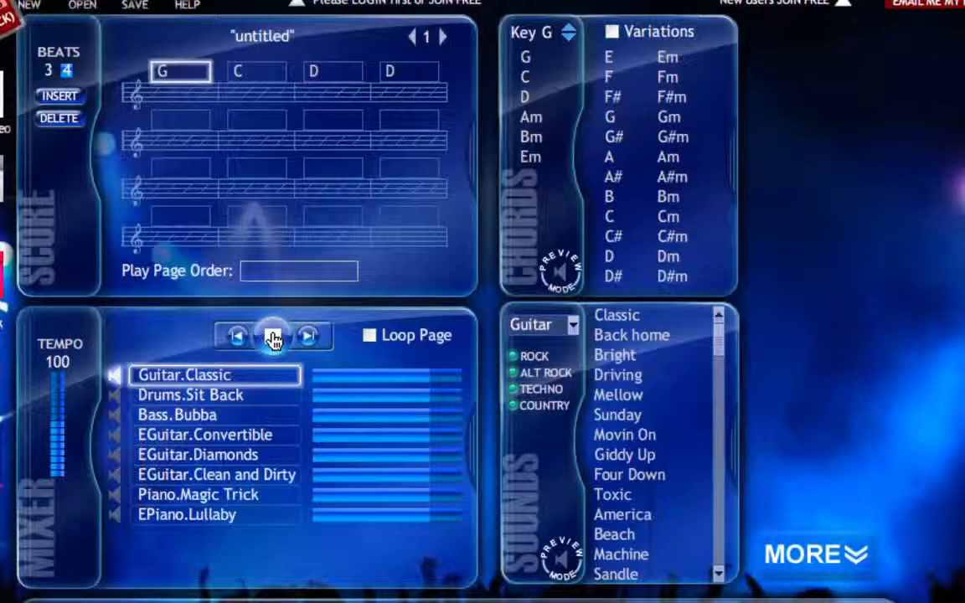
pyautogui.click(274, 339)
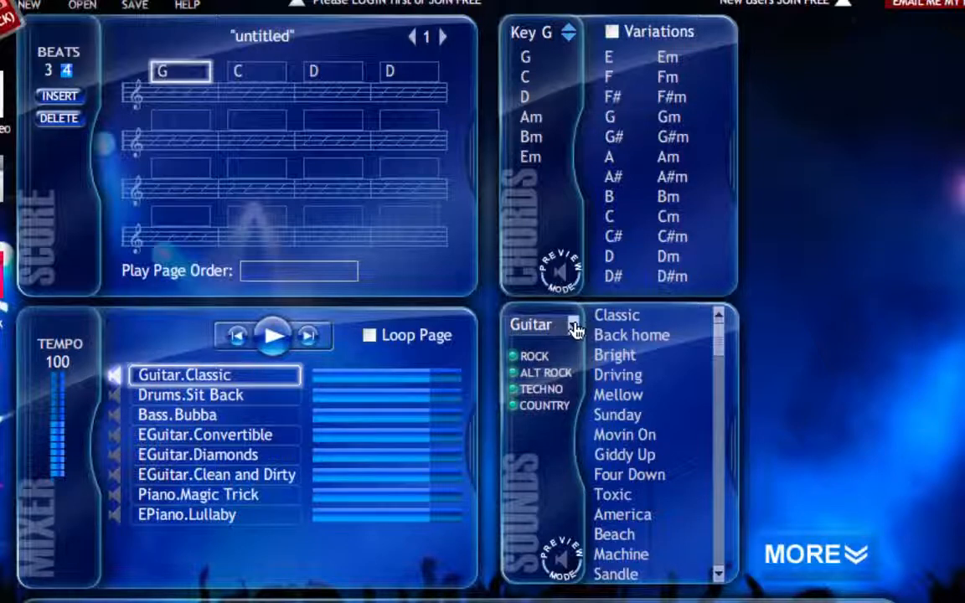
pyautogui.click(536, 325)
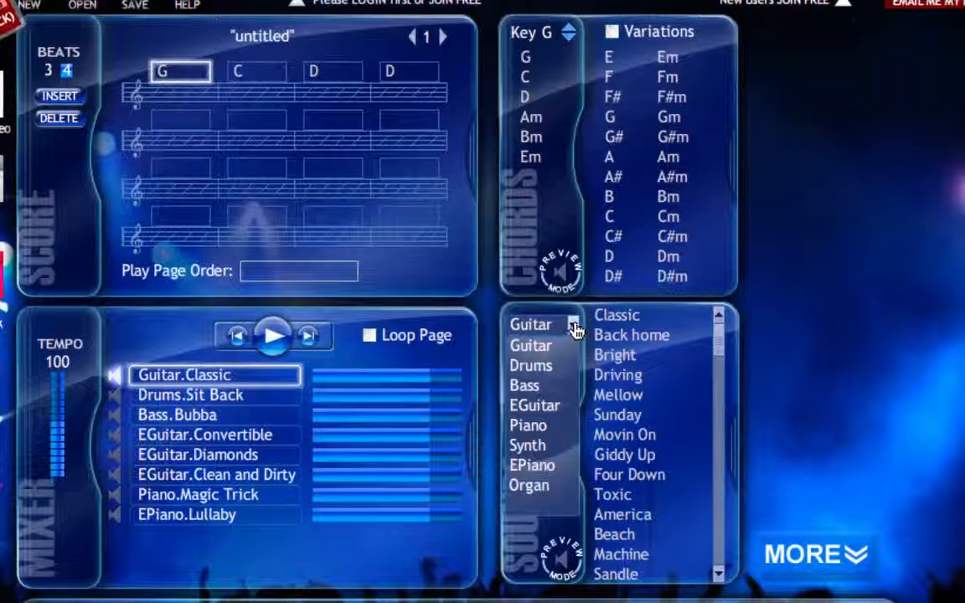
pyautogui.click(532, 344)
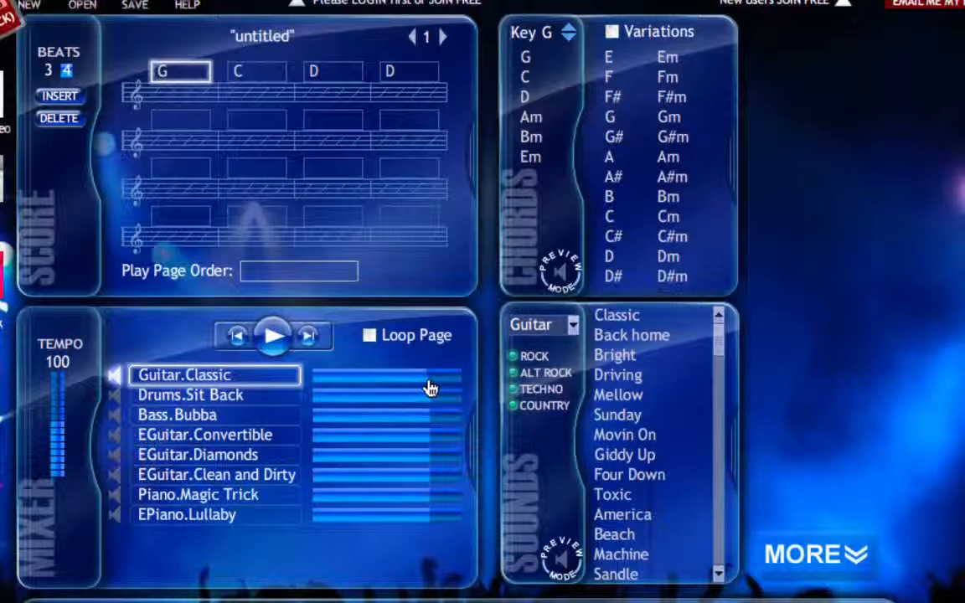
# Unmute the Drums.Sit Back and Bass.Bubba tracks and play the score with them.
pyautogui.moveTo(52, 411); pyautogui.dragTo(62, 434)
pyautogui.click(115, 394)
pyautogui.click(113, 415)
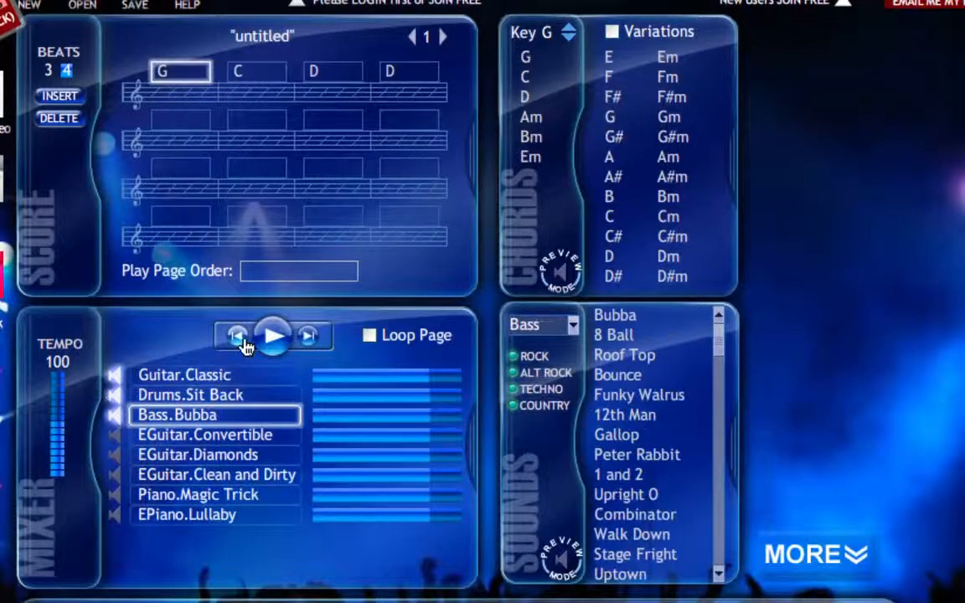
pyautogui.click(274, 342)
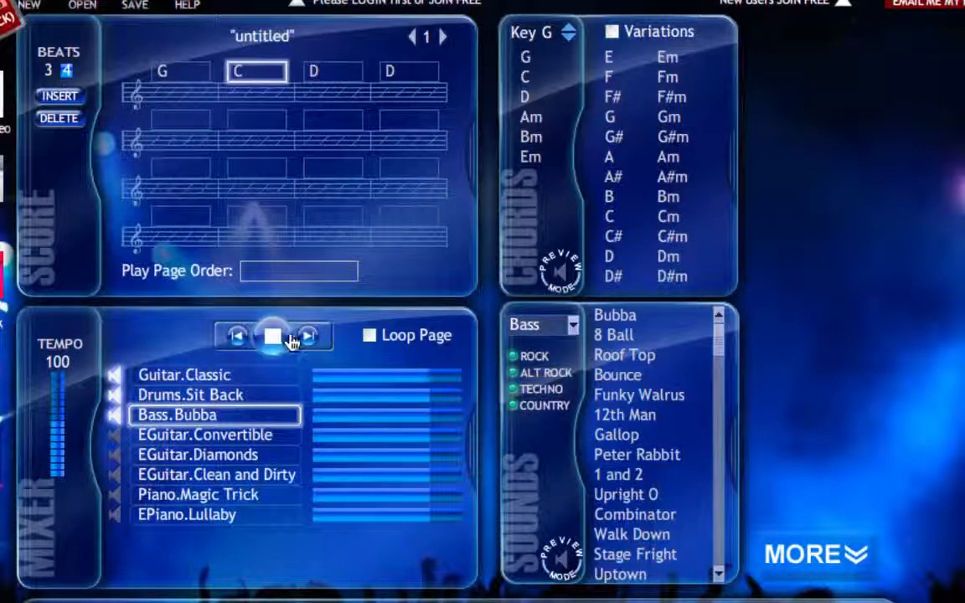
pyautogui.click(274, 341)
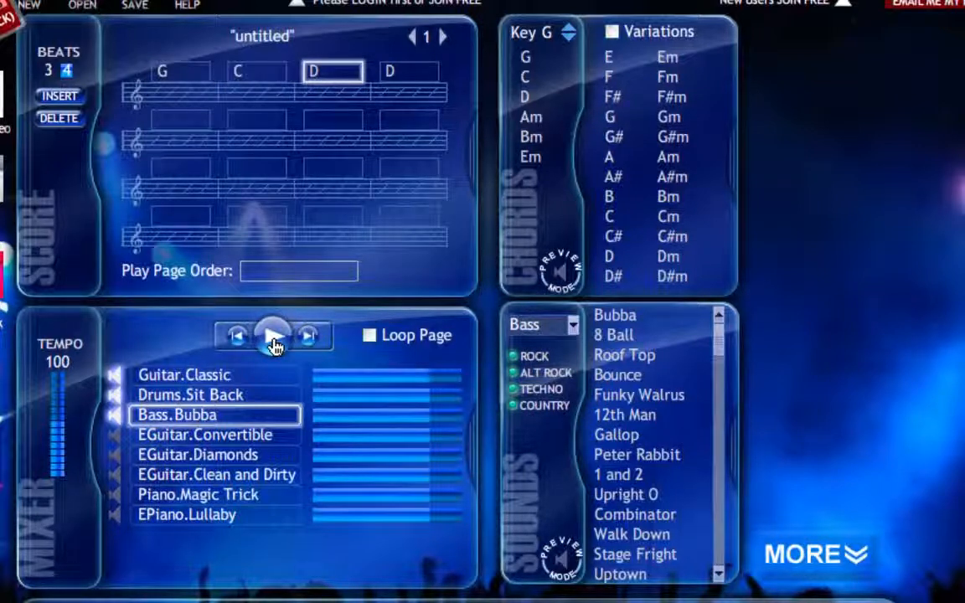
# Replace the sound of the fourth mixer track, EGuitar.Convertible, with the Clean and Dirty electric guitar sound.
pyautogui.click(174, 444)
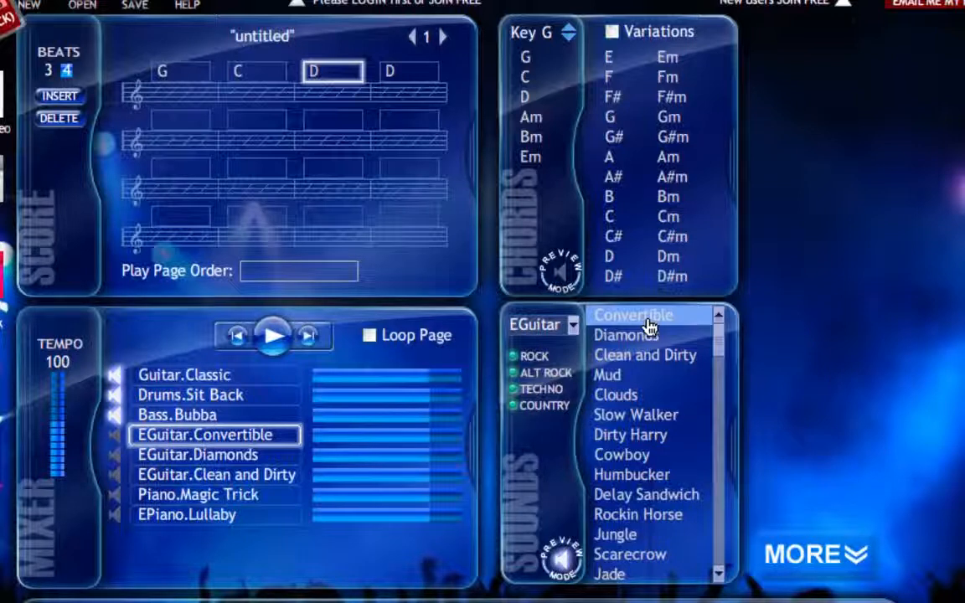
pyautogui.click(651, 356)
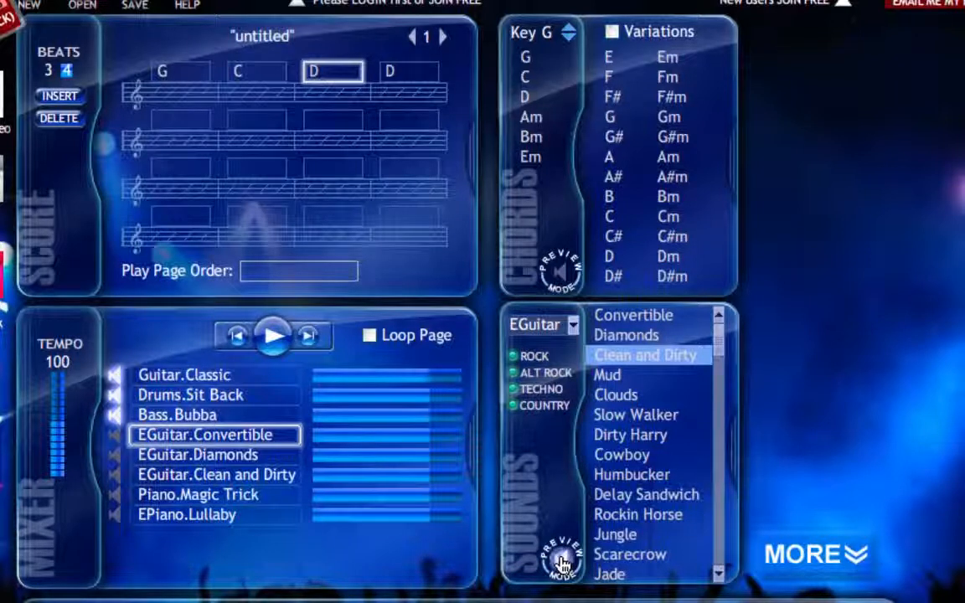
pyautogui.click(626, 359)
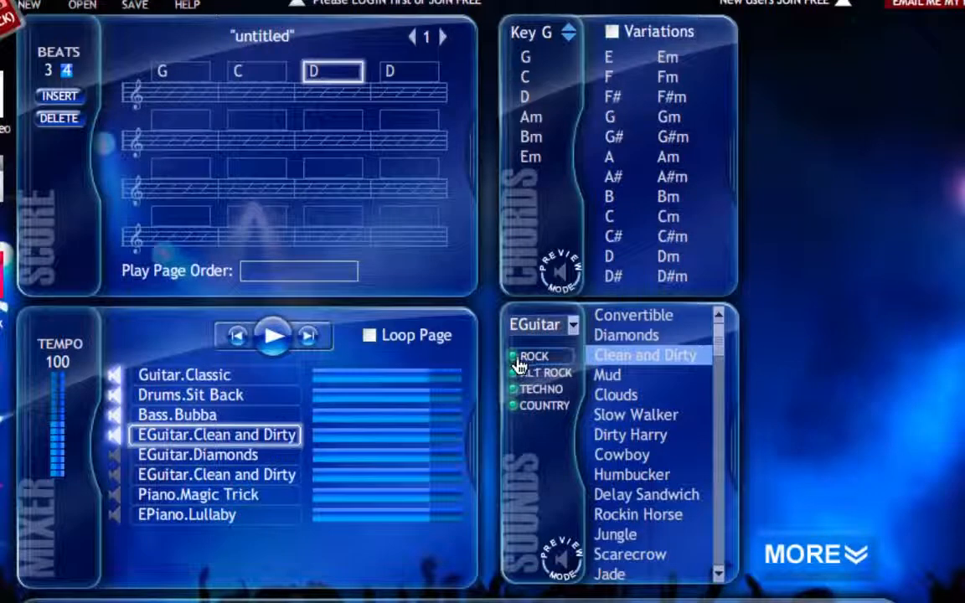
# Filter out the Rock, Alt Rock and Techno electric guitar sounds, and turn all three genres back on.
pyautogui.click(519, 390)
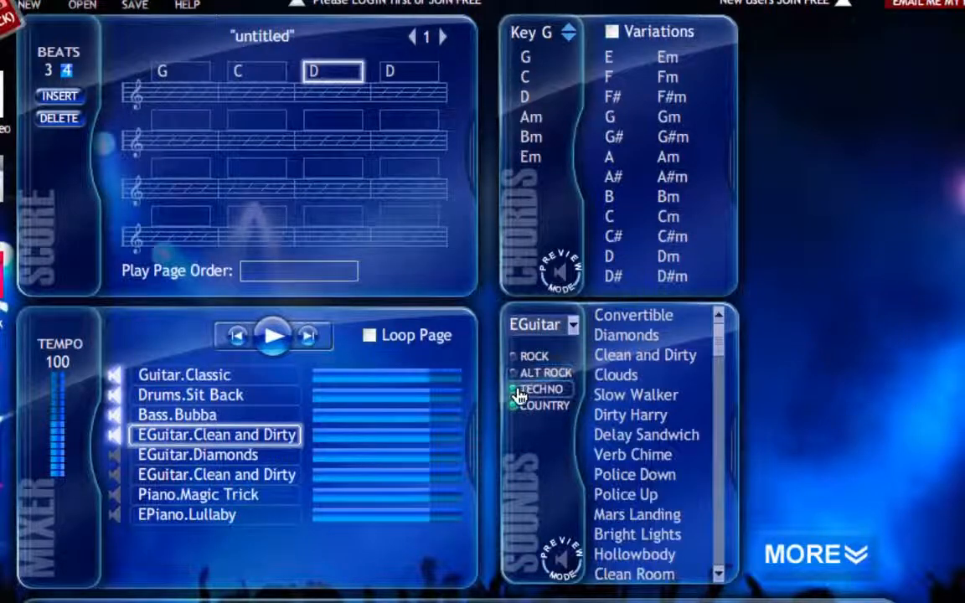
pyautogui.click(518, 391)
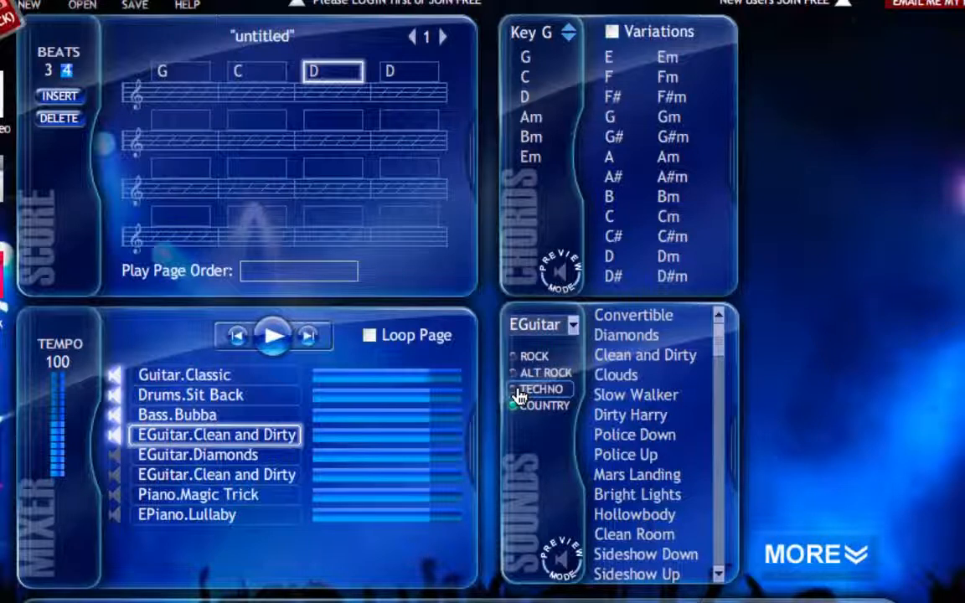
pyautogui.click(519, 392)
pyautogui.click(520, 369)
pyautogui.click(520, 369)
pyautogui.click(520, 369)
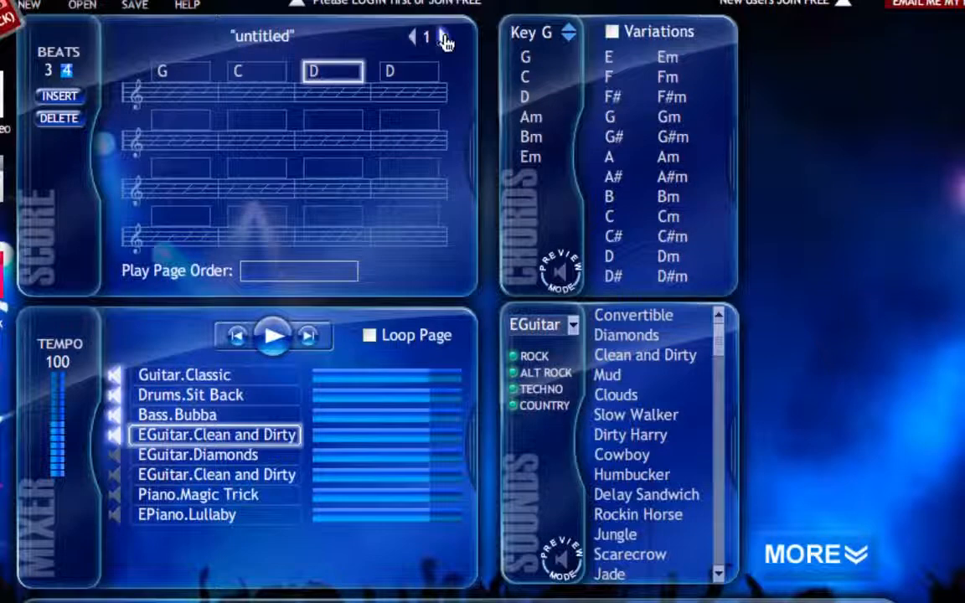
# Add a C chord to the first measure of score page 2 and a D chord to the first measure of page 3.
pyautogui.click(444, 38)
pyautogui.click(442, 37)
pyautogui.click(442, 38)
pyautogui.click(414, 38)
pyautogui.click(413, 39)
pyautogui.click(414, 39)
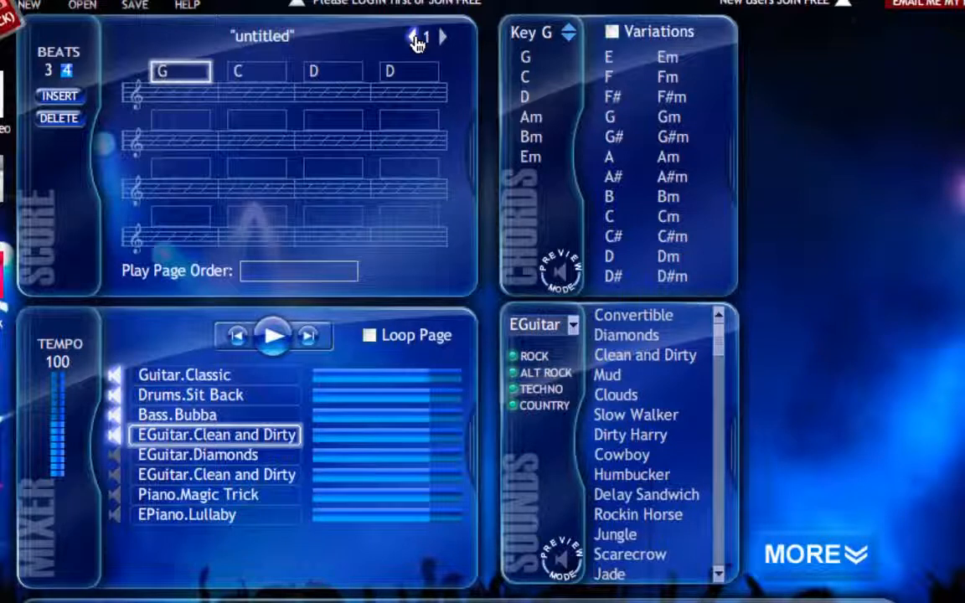
pyautogui.click(444, 39)
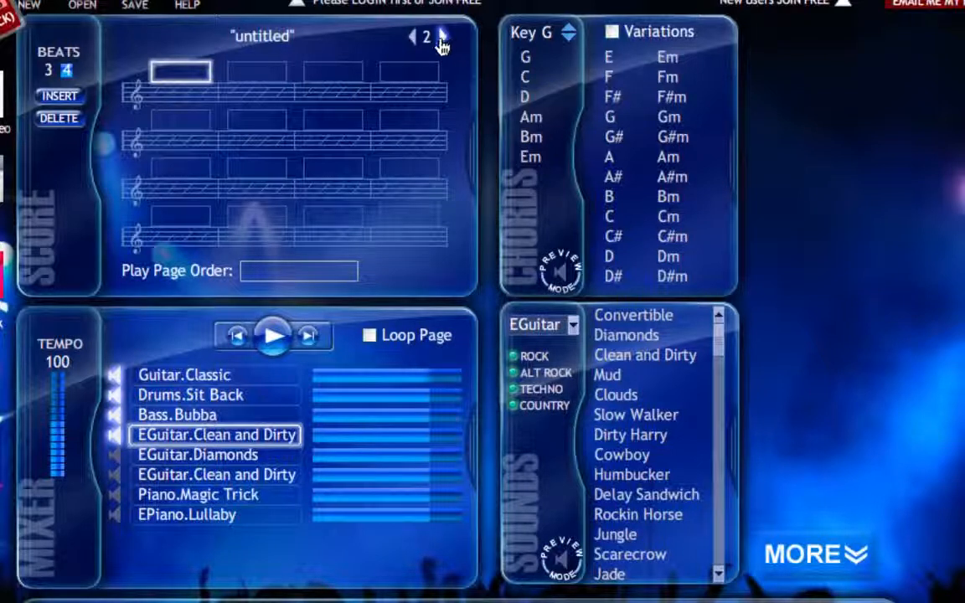
pyautogui.click(534, 78)
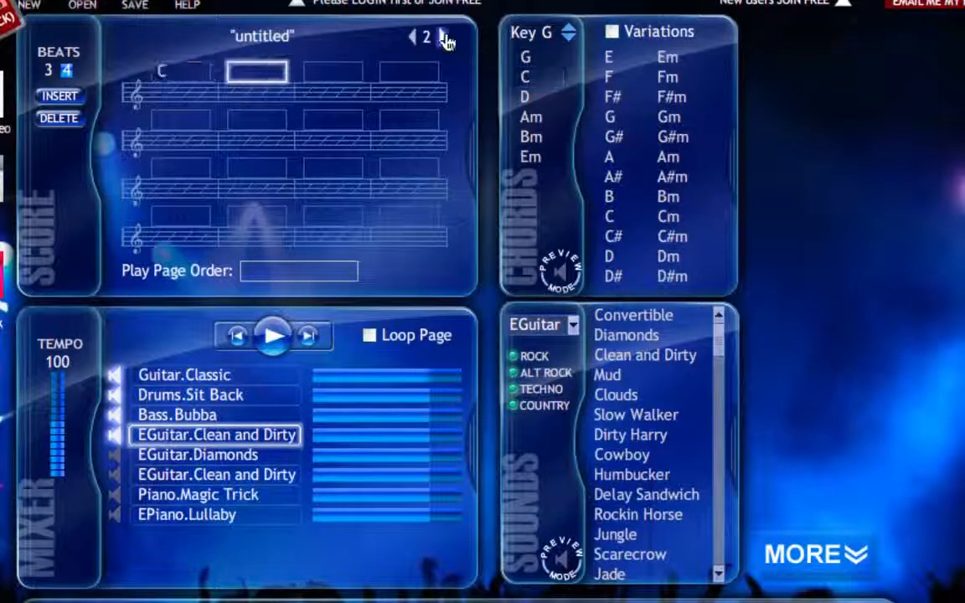
pyautogui.click(444, 37)
pyautogui.click(530, 96)
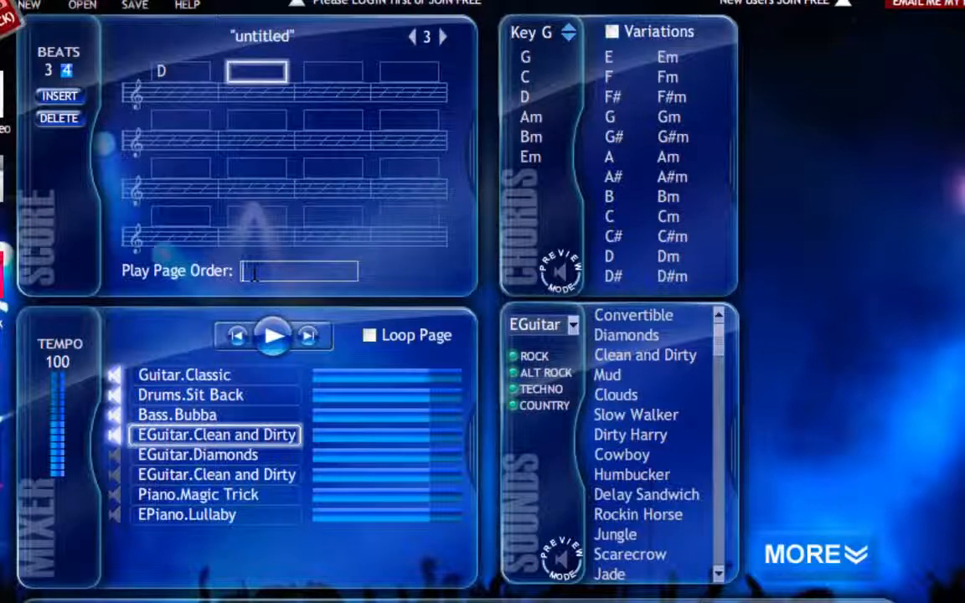
# Set the play page order to 2,3,1.
pyautogui.write('2,3,1')
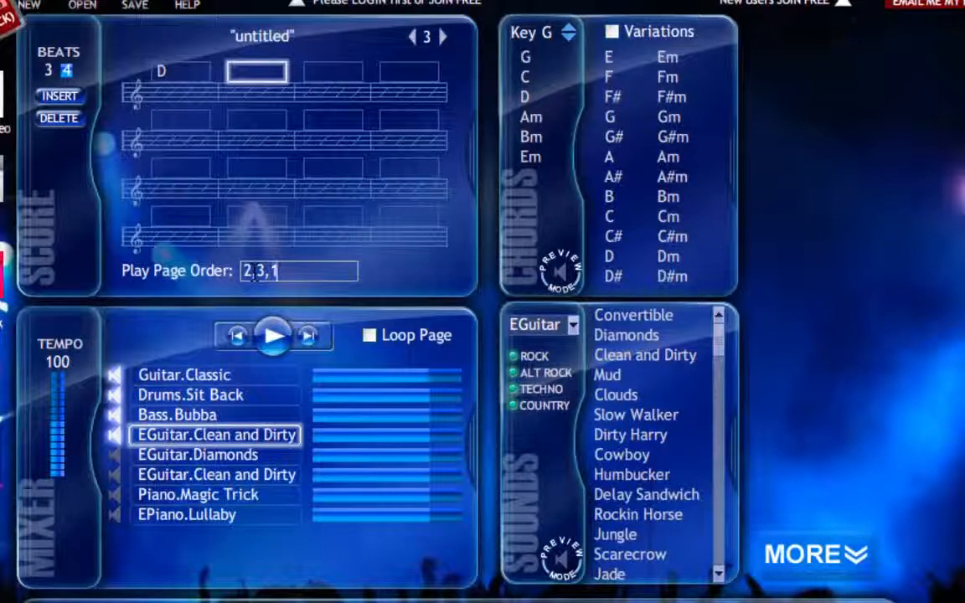
# On score page 2, mute the Guitar.Classic and Bass.Bubba tracks and the fourth track, EGuitar.Clean and Dirty.
pyautogui.scroll(1, 327, 50)
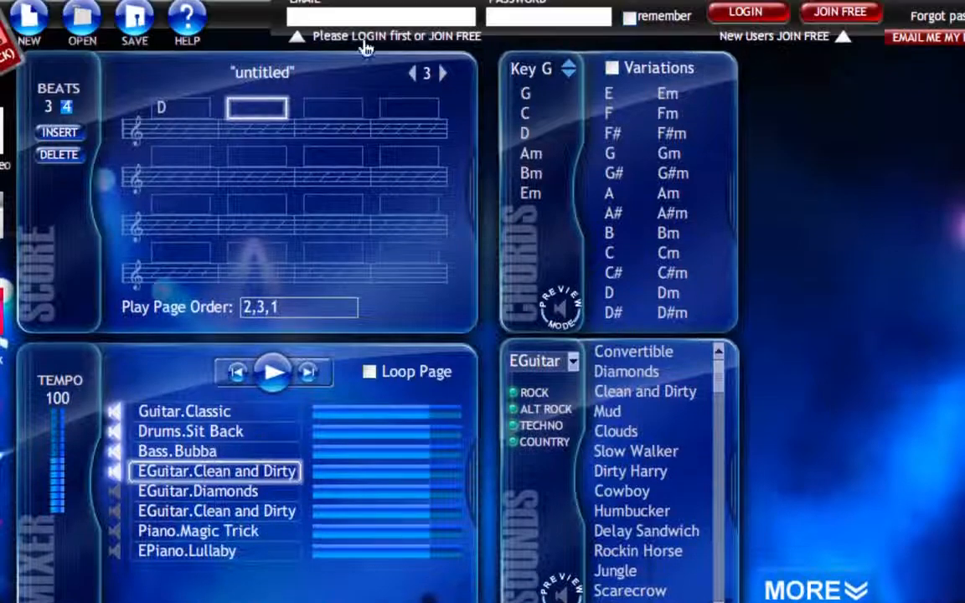
pyautogui.click(414, 74)
pyautogui.click(118, 452)
pyautogui.click(115, 474)
pyautogui.click(118, 412)
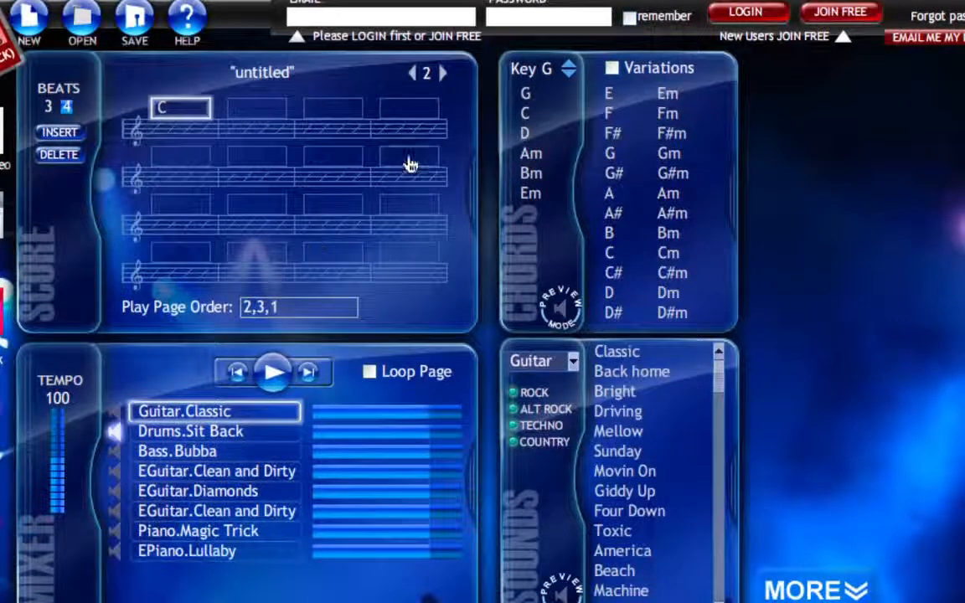
# On score page 3, mute Bass.Bubba and the fourth track, EGuitar.Clean and Dirty, and play the song in page order.
pyautogui.click(441, 74)
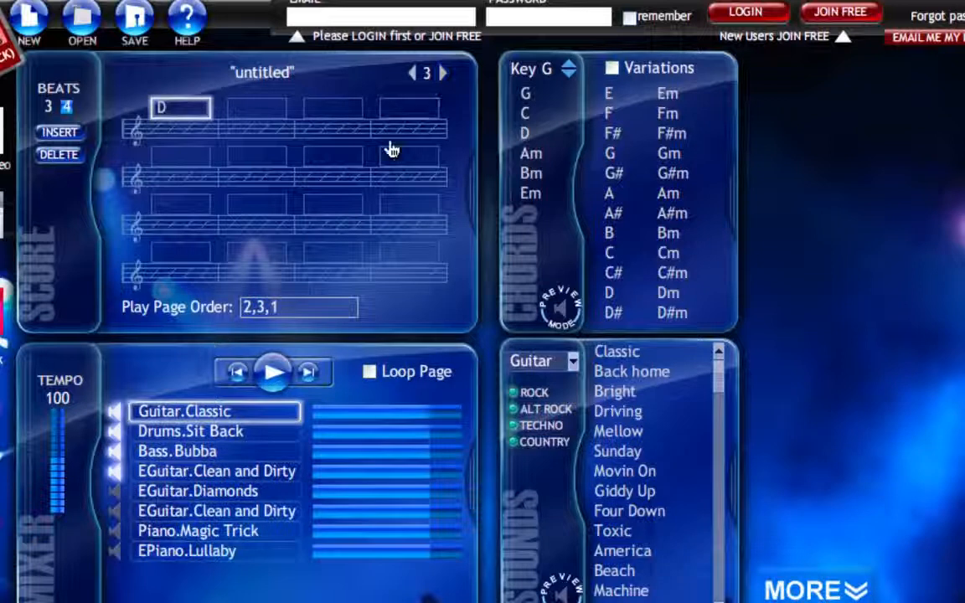
pyautogui.click(116, 453)
pyautogui.click(114, 472)
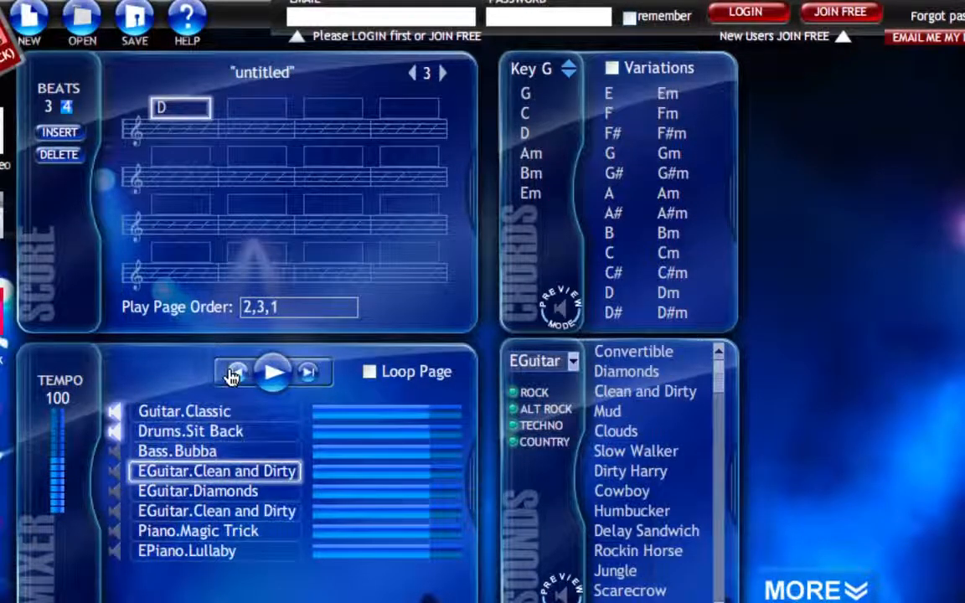
pyautogui.click(276, 373)
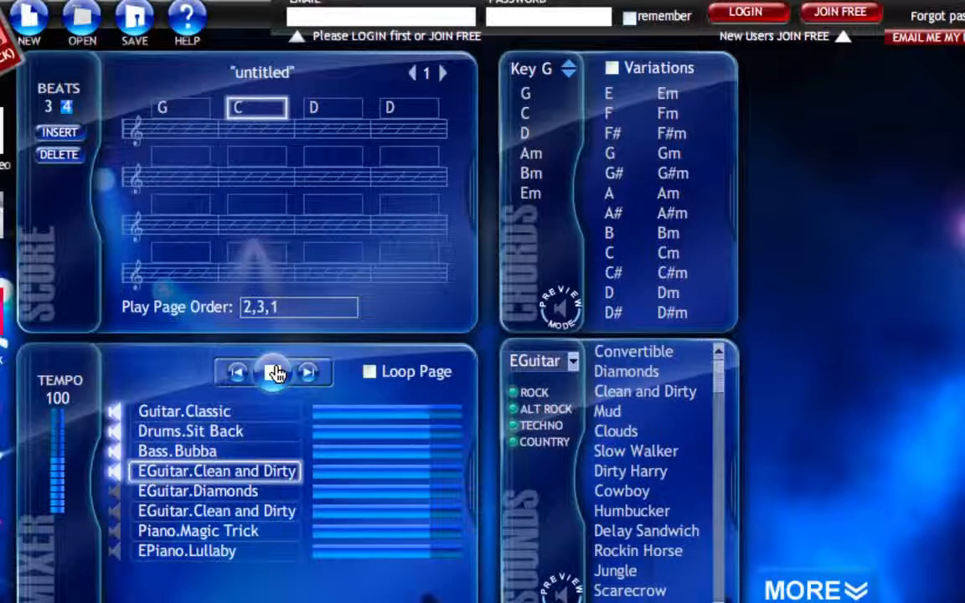
# Turn on looping for score page 1 during playback and stop the song.
pyautogui.click(371, 375)
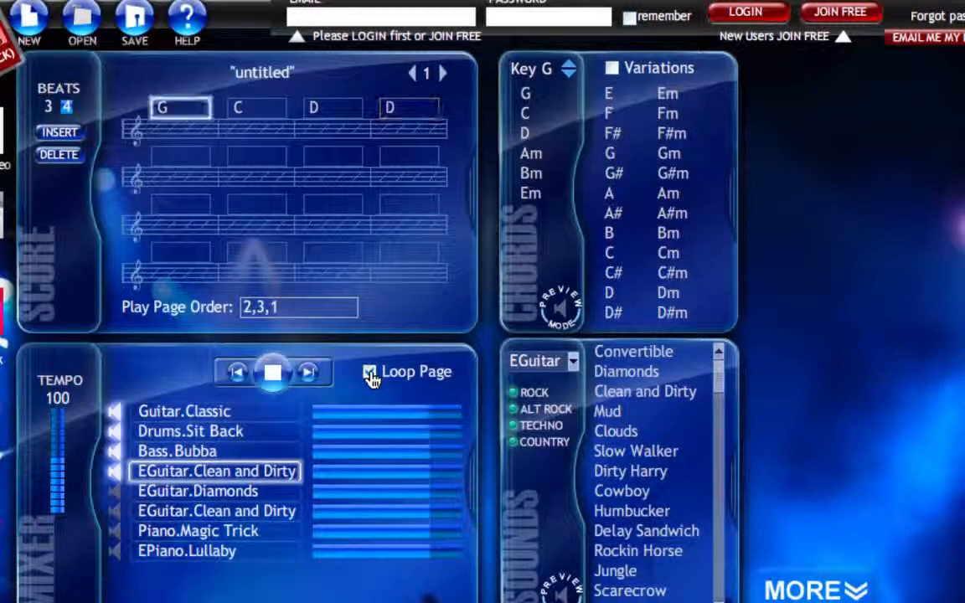
pyautogui.click(274, 377)
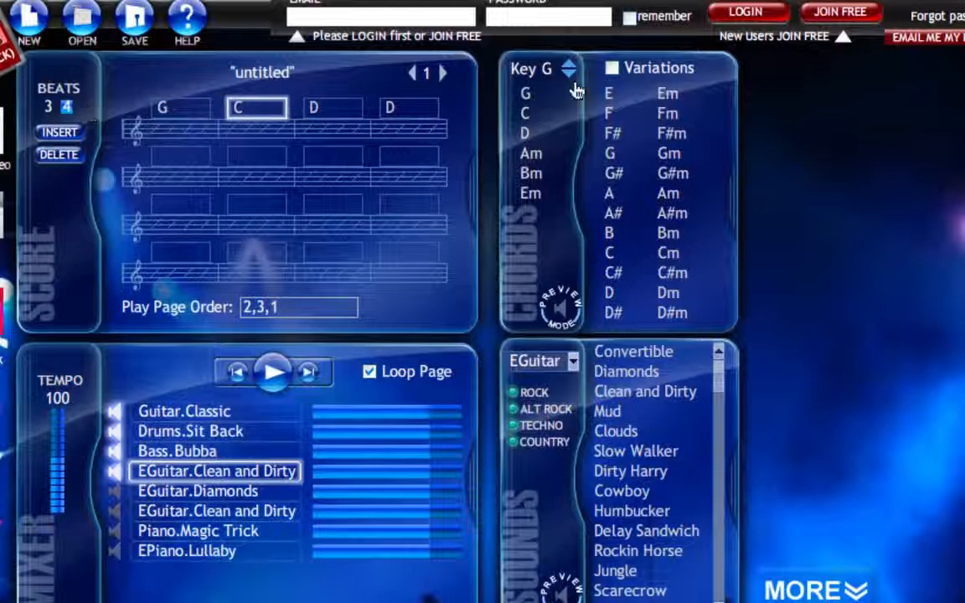
# Select the Guitar.Classic track and turn on Variations for its chords and sounds.
pyautogui.click(612, 69)
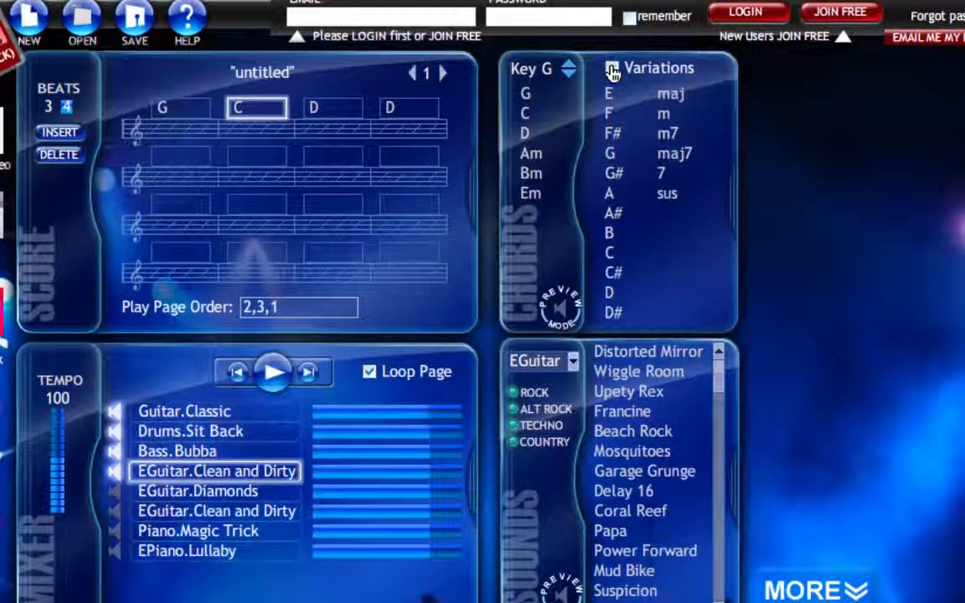
pyautogui.click(611, 70)
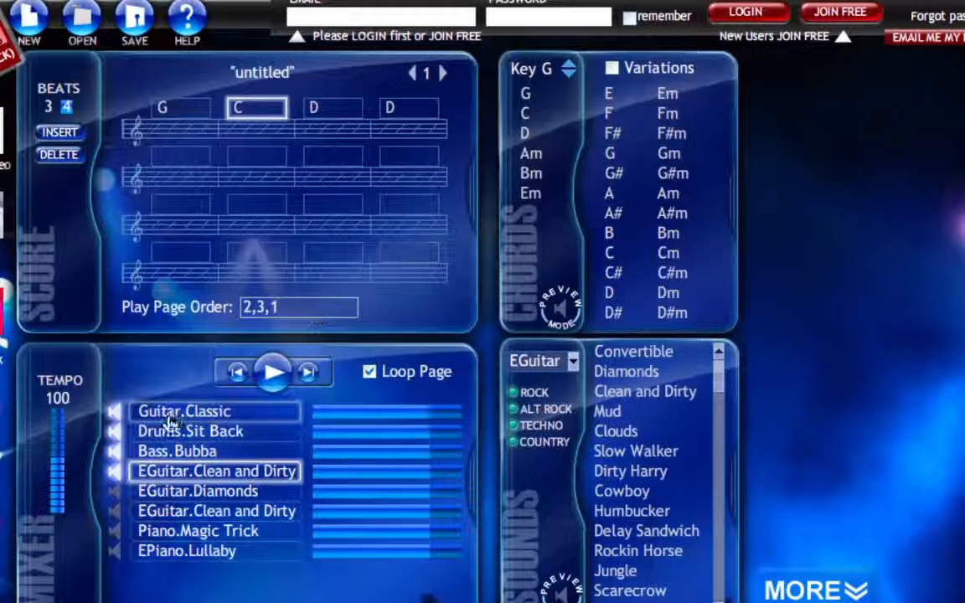
pyautogui.click(203, 412)
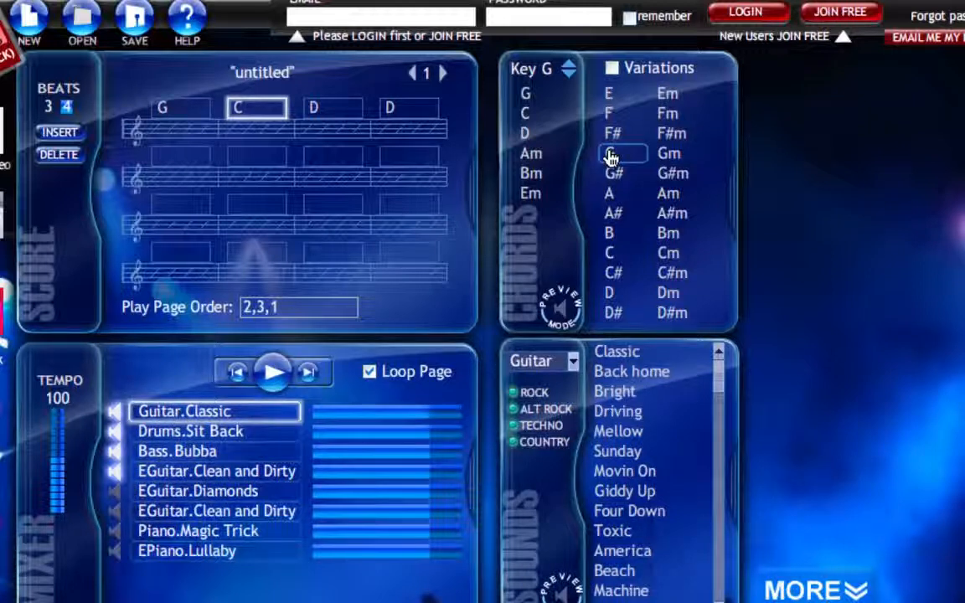
pyautogui.click(612, 70)
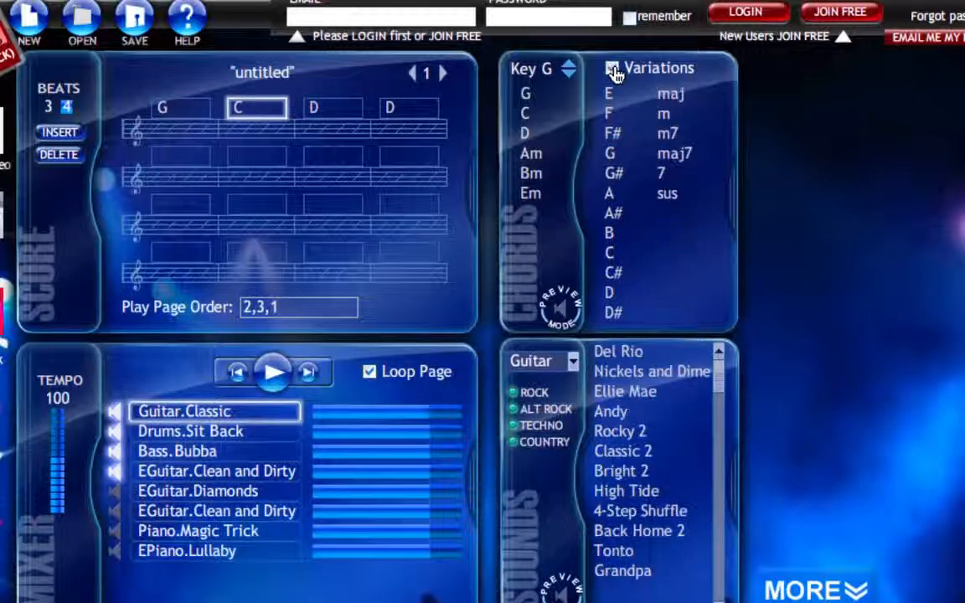